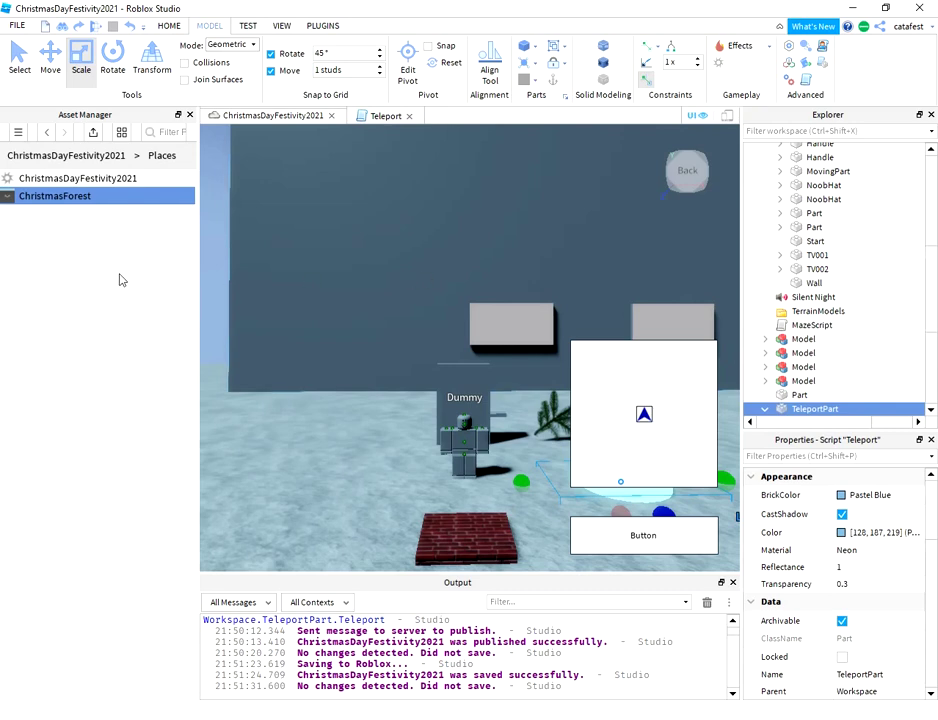
# Select ChristmasDayFestivity2021 and then ChristmasForest in the Asset Manager
pyautogui.click(140, 180)
pyautogui.click(138, 180)
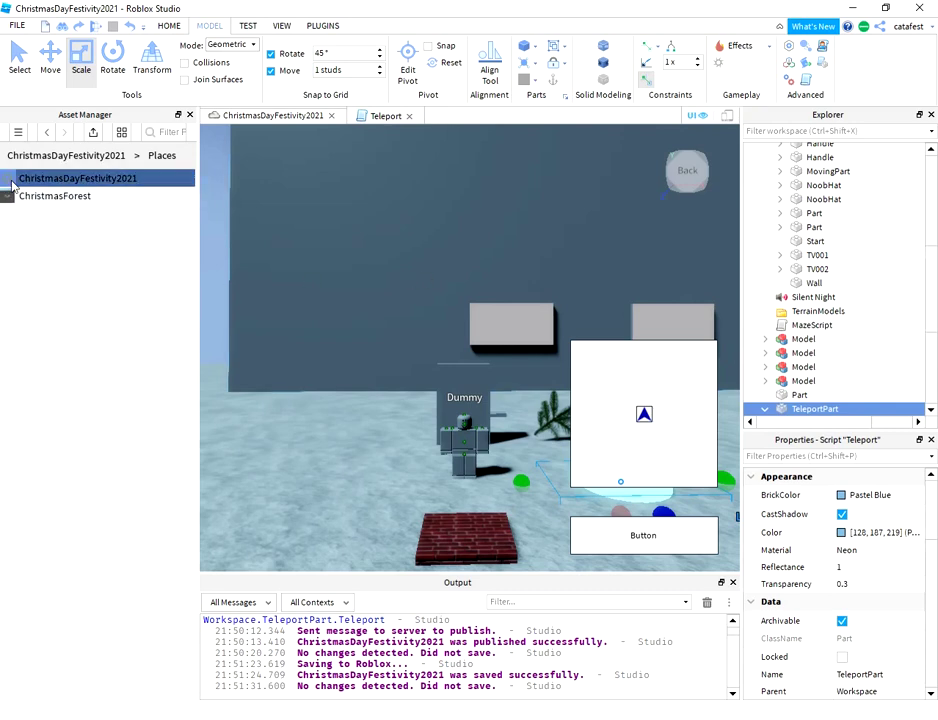
pyautogui.click(100, 272)
pyautogui.click(70, 201)
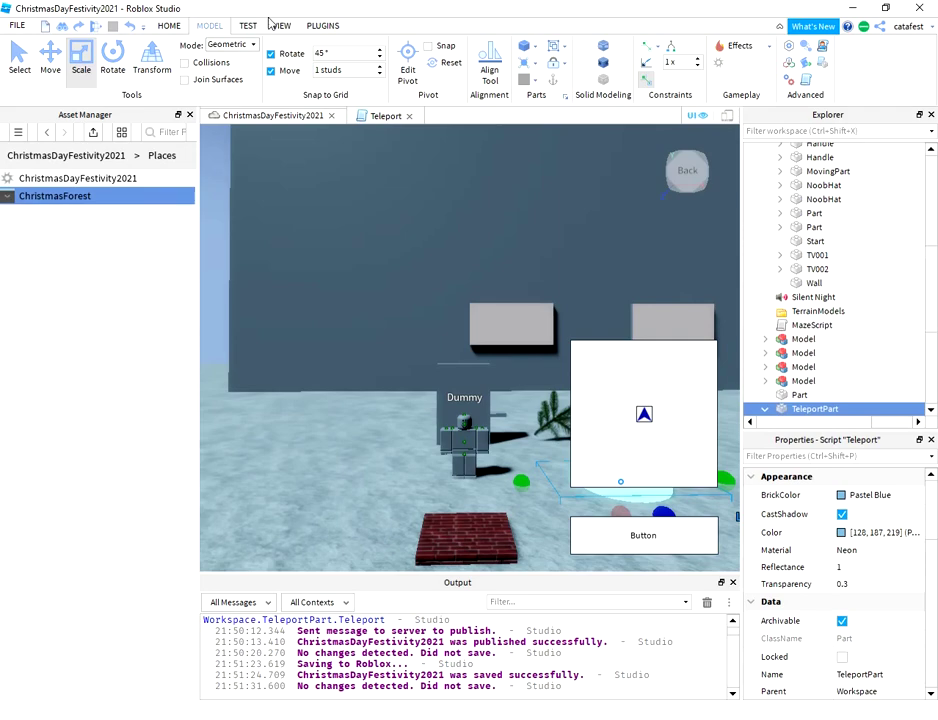
# Browse the ribbon tabs for view, testing, modeling and editing tools
pyautogui.click(282, 26)
pyautogui.click(247, 27)
pyautogui.click(209, 27)
pyautogui.click(168, 26)
# Review the ChristmasDayFestivity2021 and ChristmasForest place details in Game Settings, closing without saving
pyautogui.click(727, 77)
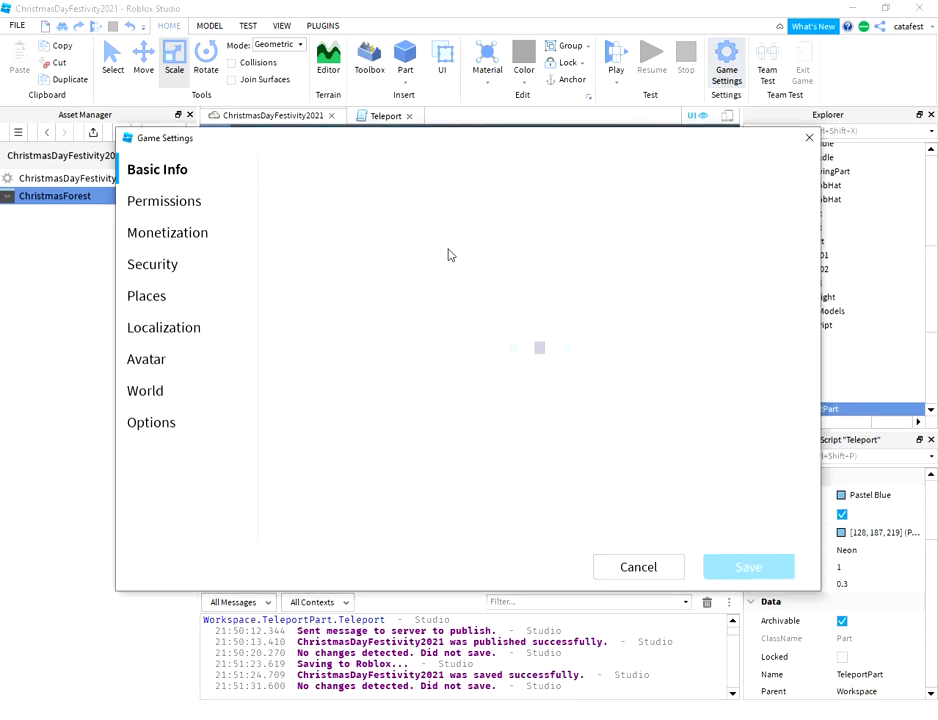
pyautogui.click(170, 299)
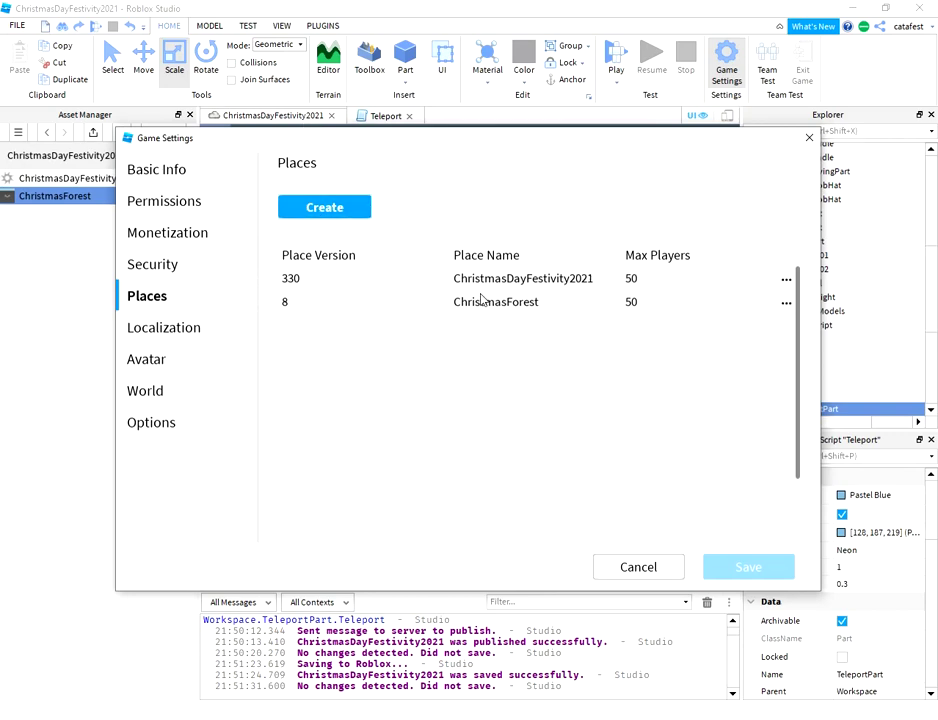
pyautogui.click(785, 284)
pyautogui.click(722, 298)
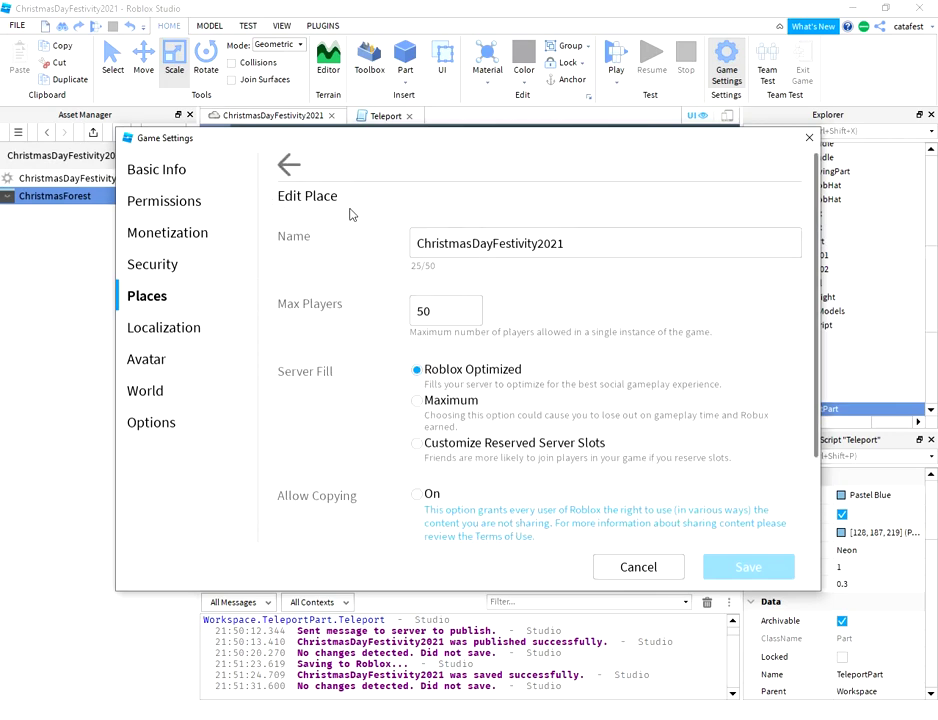
pyautogui.click(286, 164)
pyautogui.click(786, 304)
pyautogui.click(716, 322)
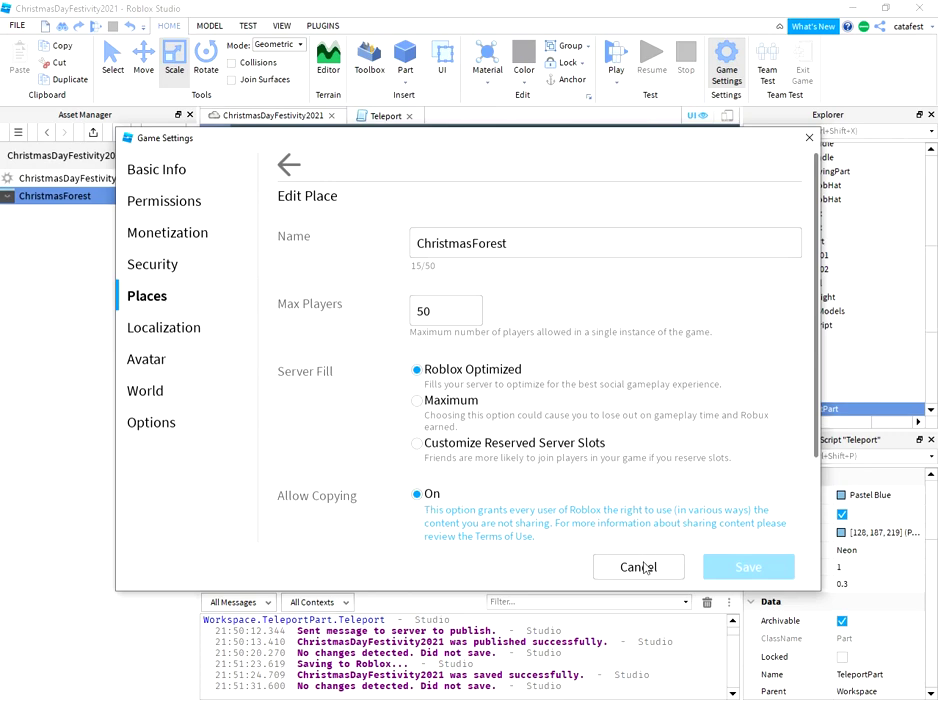
pyautogui.click(675, 568)
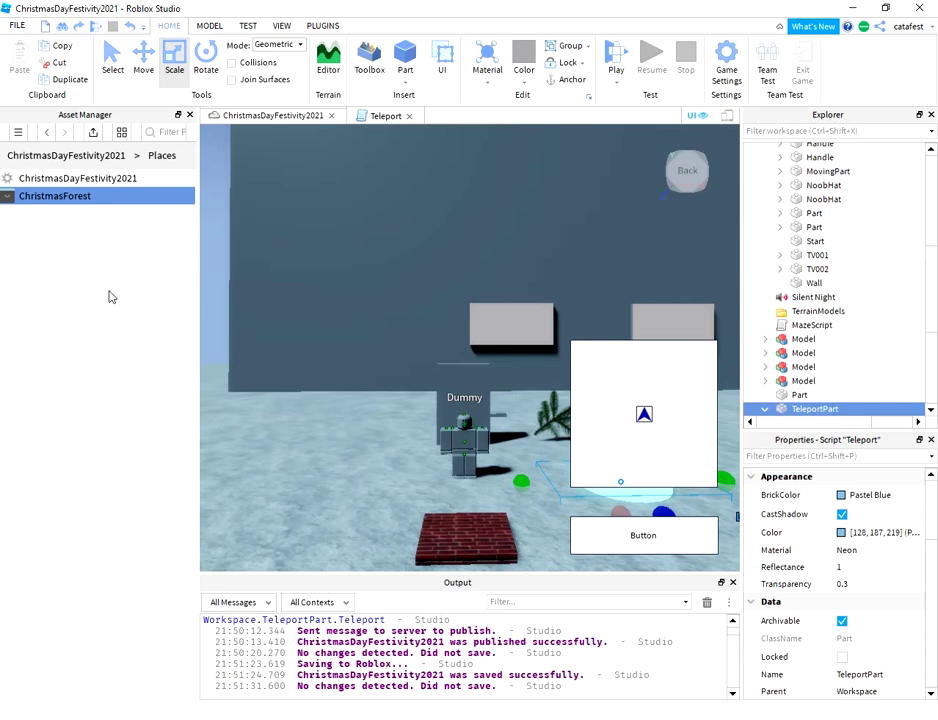
# Reselect ChristmasDayFestivity2021 and scroll down to the teleport pad and its Teleport script
pyautogui.click(90, 264)
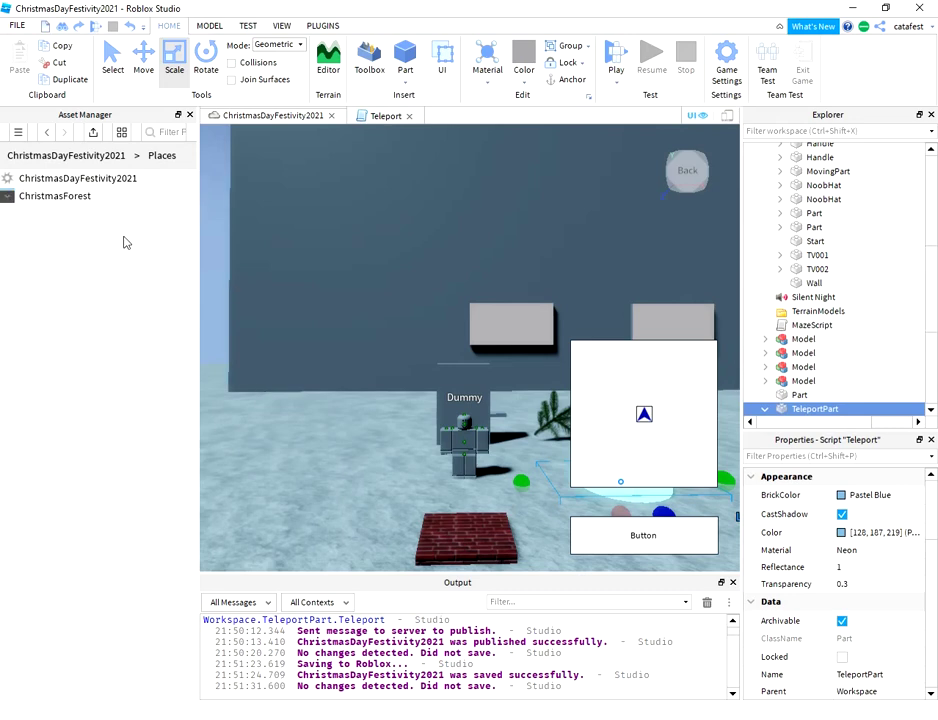
pyautogui.click(84, 178)
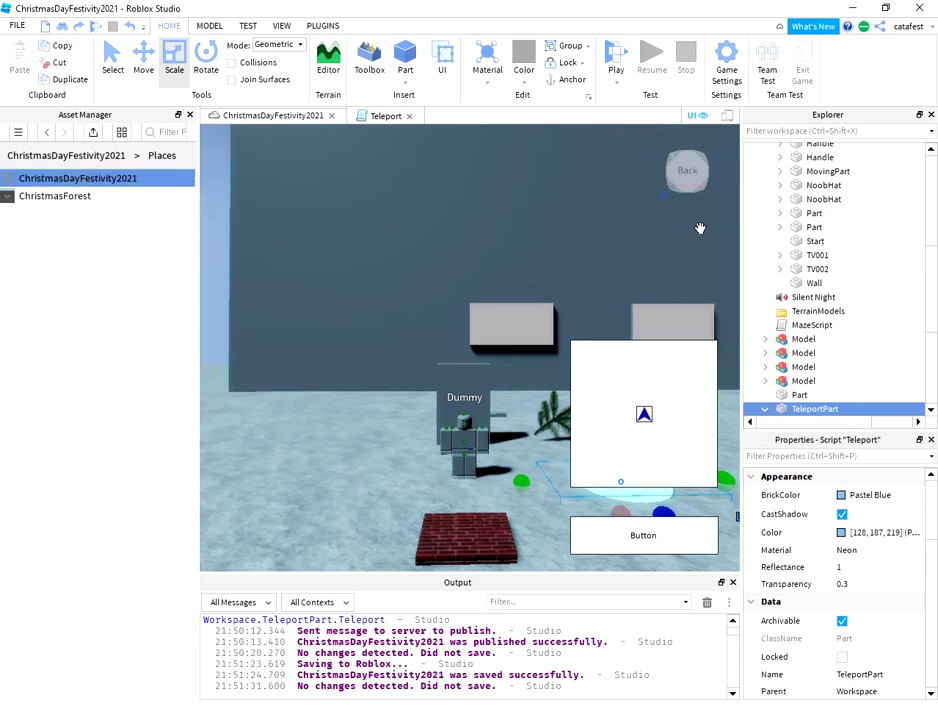
pyautogui.scroll(-5, 500, 335)
pyautogui.moveTo(474, 321); pyautogui.dragTo(488, 325, button='middle')
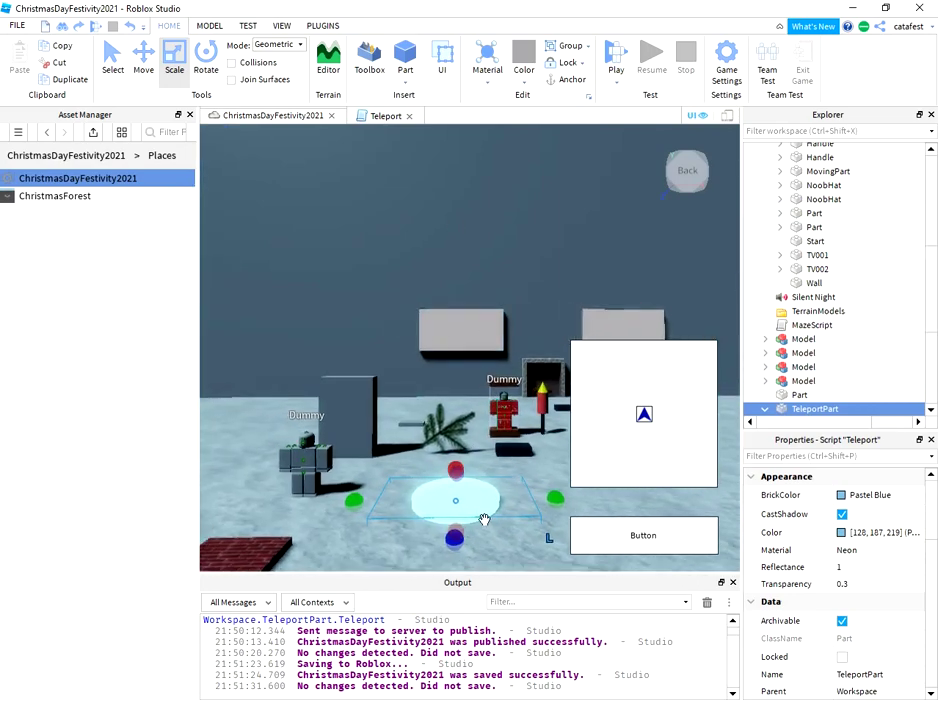
pyautogui.scroll(-1, 837, 313)
pyautogui.scroll(-3, 790, 280)
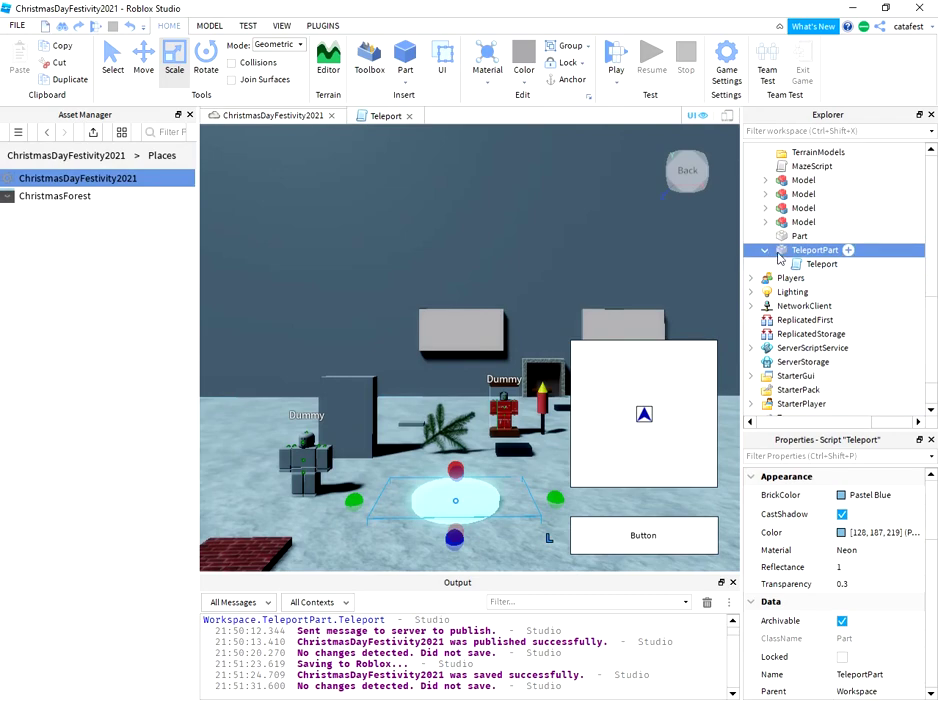
pyautogui.doubleClick(810, 265)
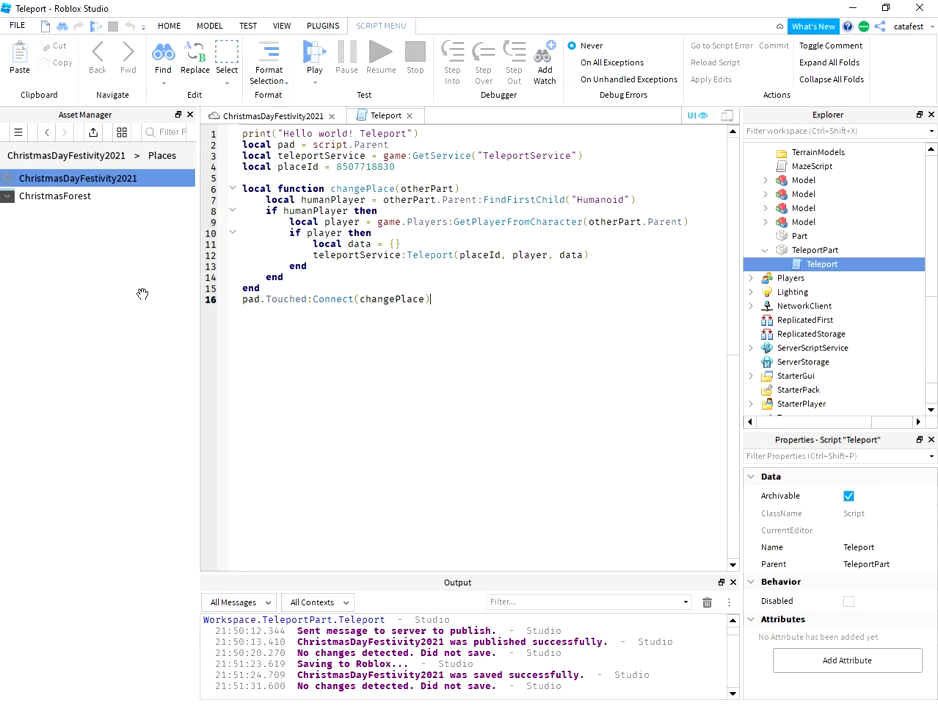
pyautogui.doubleClick(297, 166)
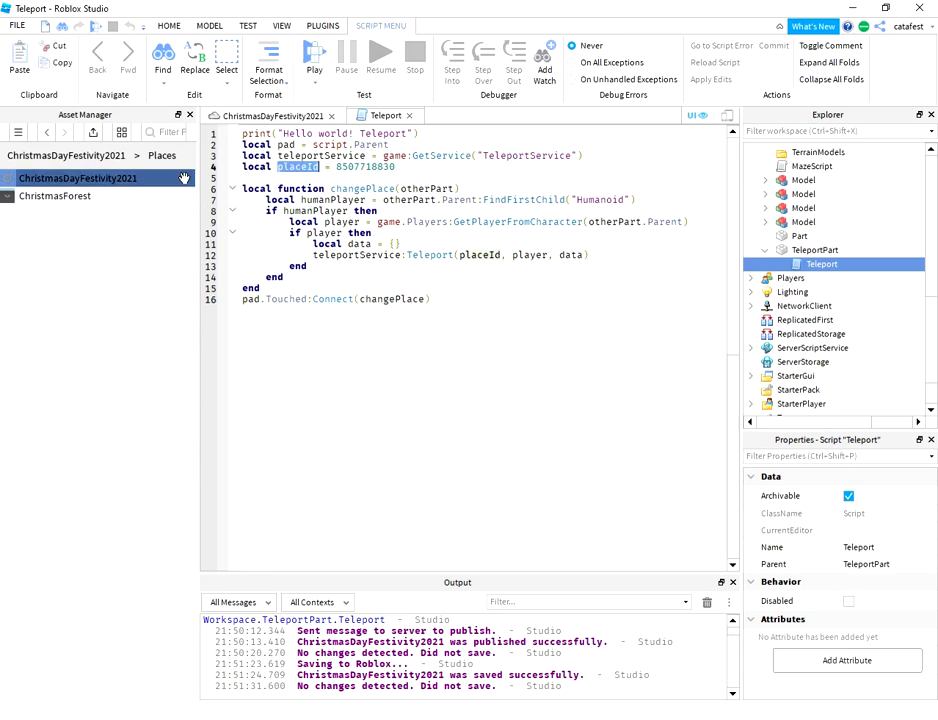
pyautogui.rightClick(182, 178)
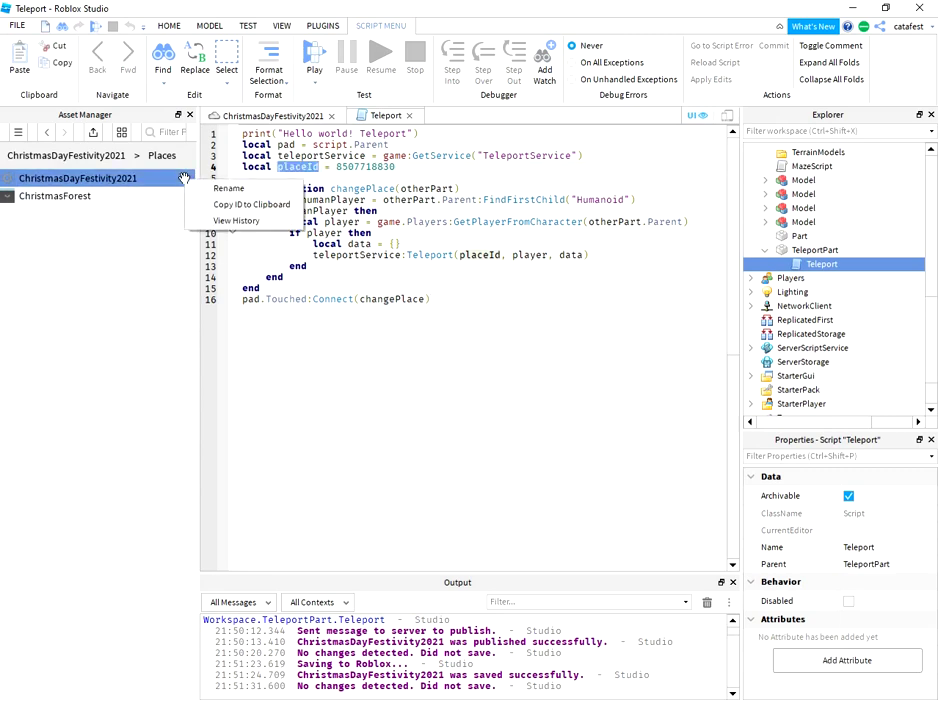
pyautogui.click(252, 204)
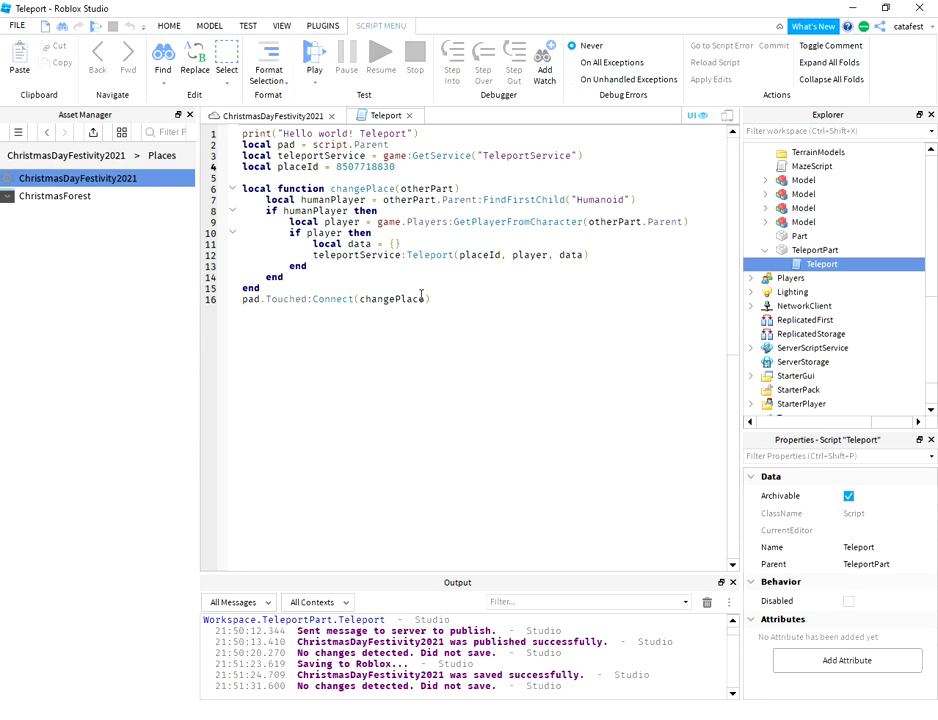
pyautogui.doubleClick(348, 167)
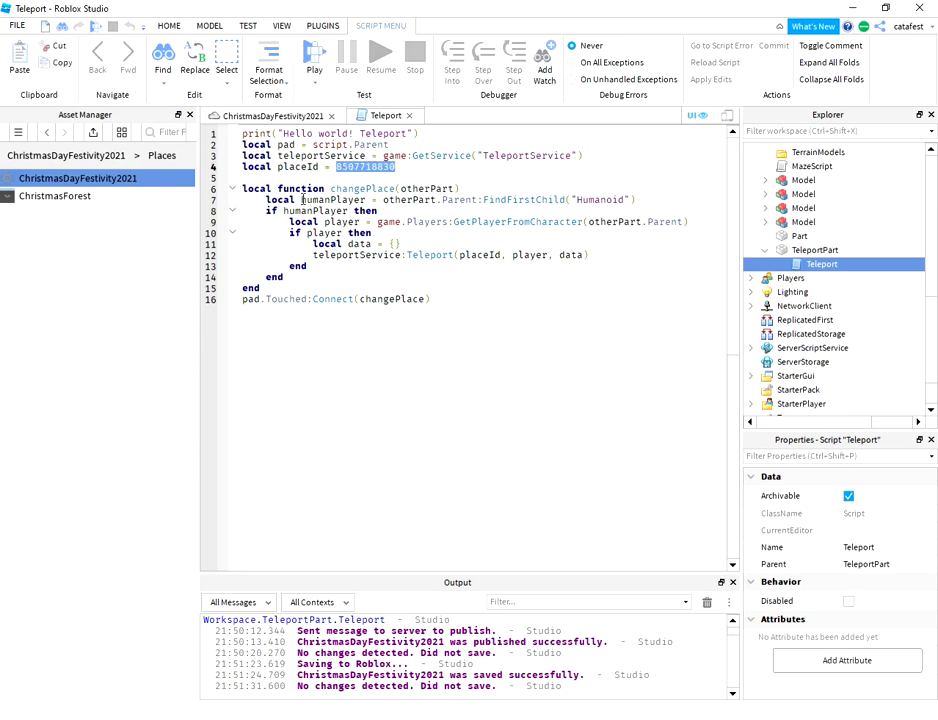
pyautogui.click(100, 195)
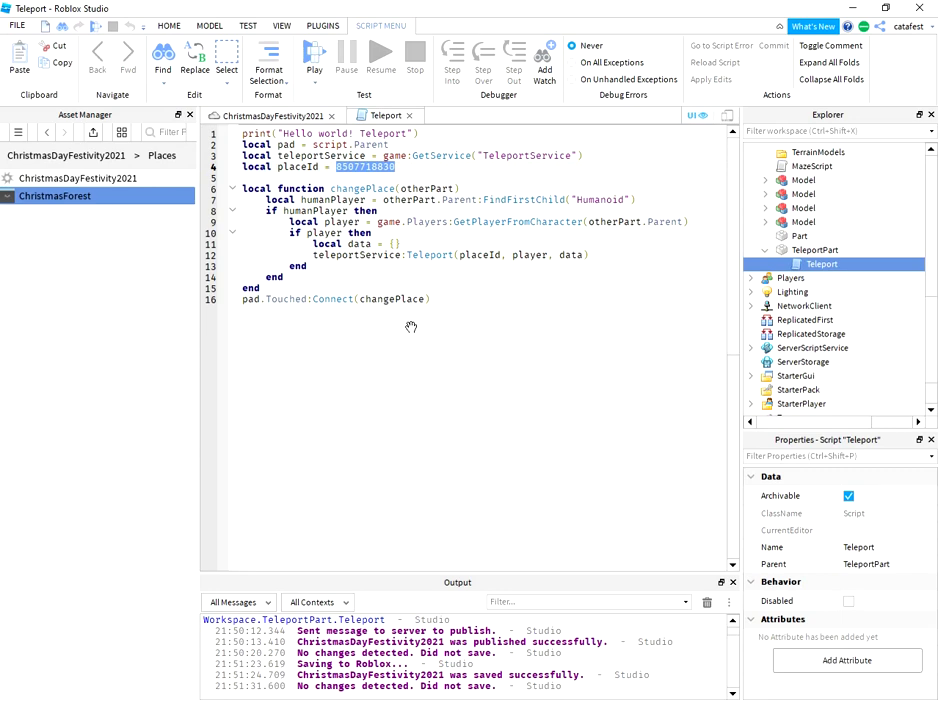
pyautogui.click(818, 251)
pyautogui.click(818, 261)
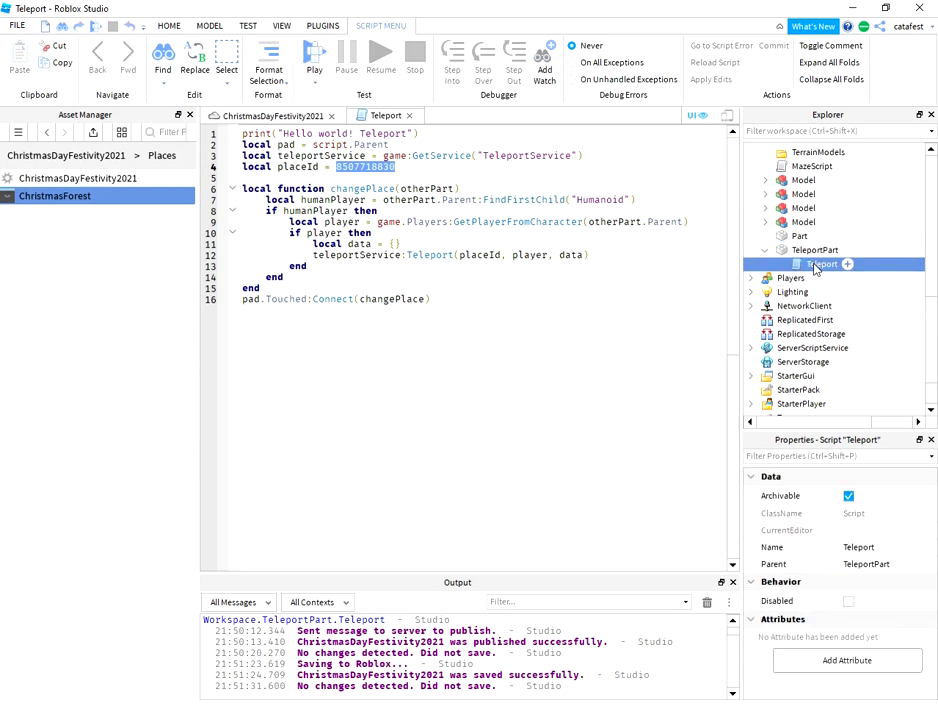
pyautogui.click(459, 342)
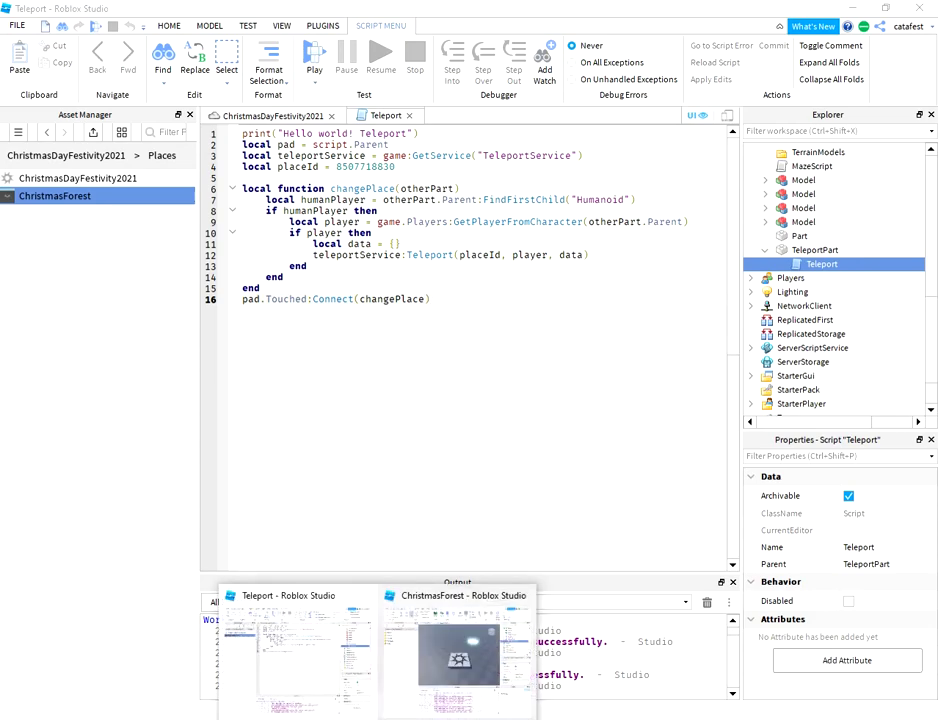
pyautogui.click(465, 655)
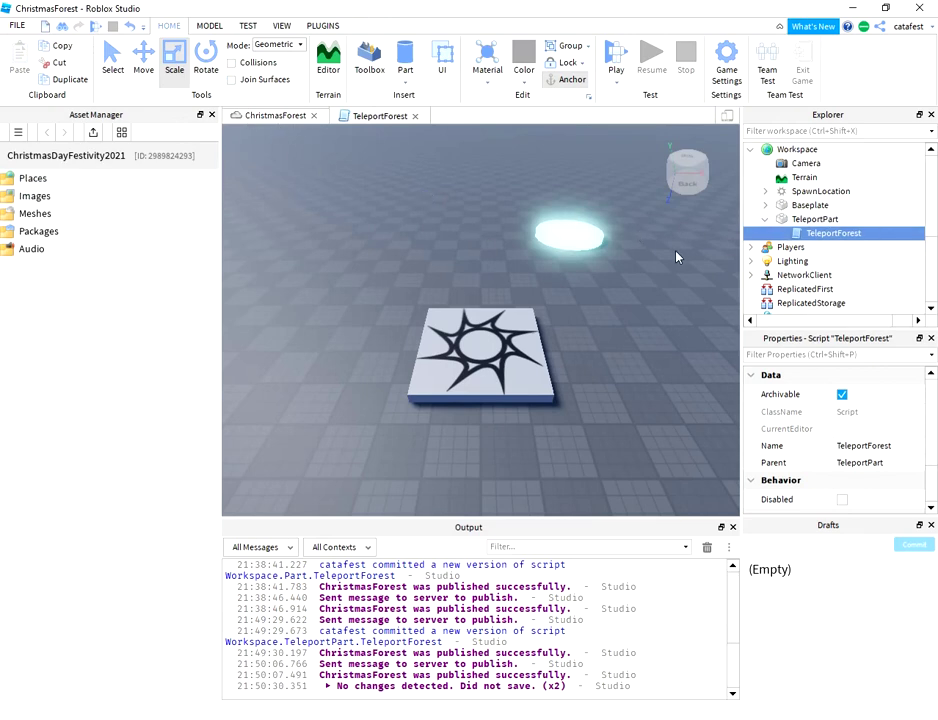
pyautogui.click(815, 220)
pyautogui.doubleClick(836, 233)
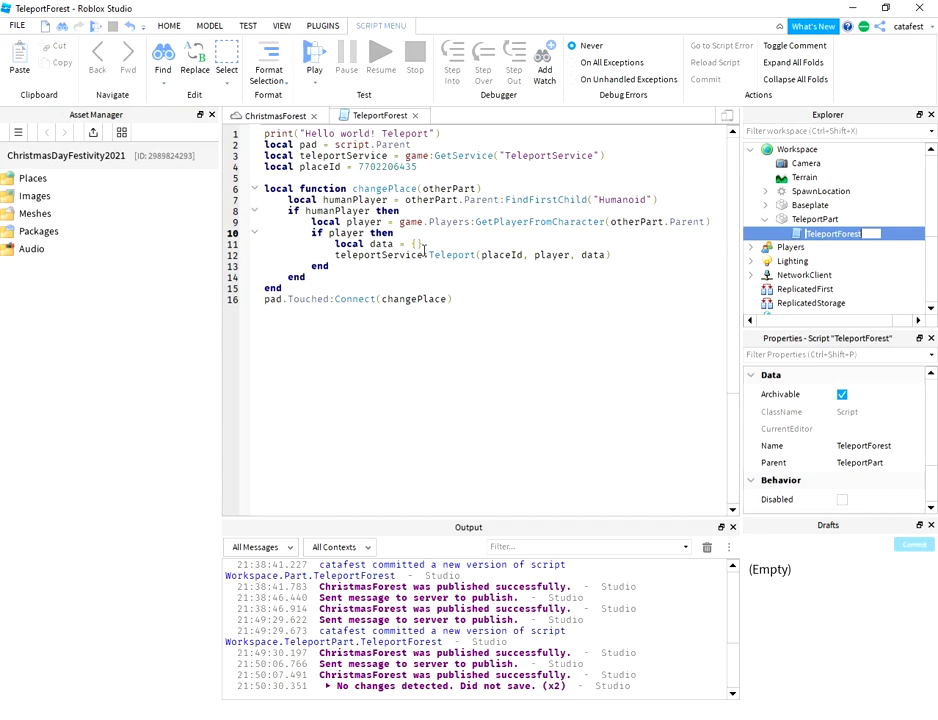
pyautogui.click(272, 116)
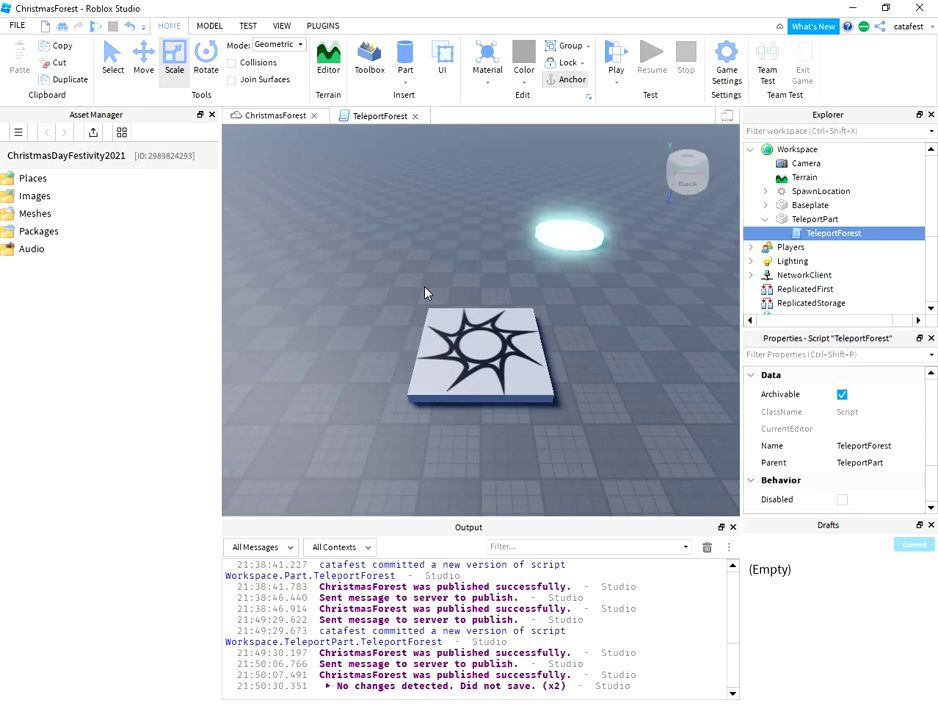
# Publish ChristmasForest with File > Publish to Roblox
pyautogui.click(18, 25)
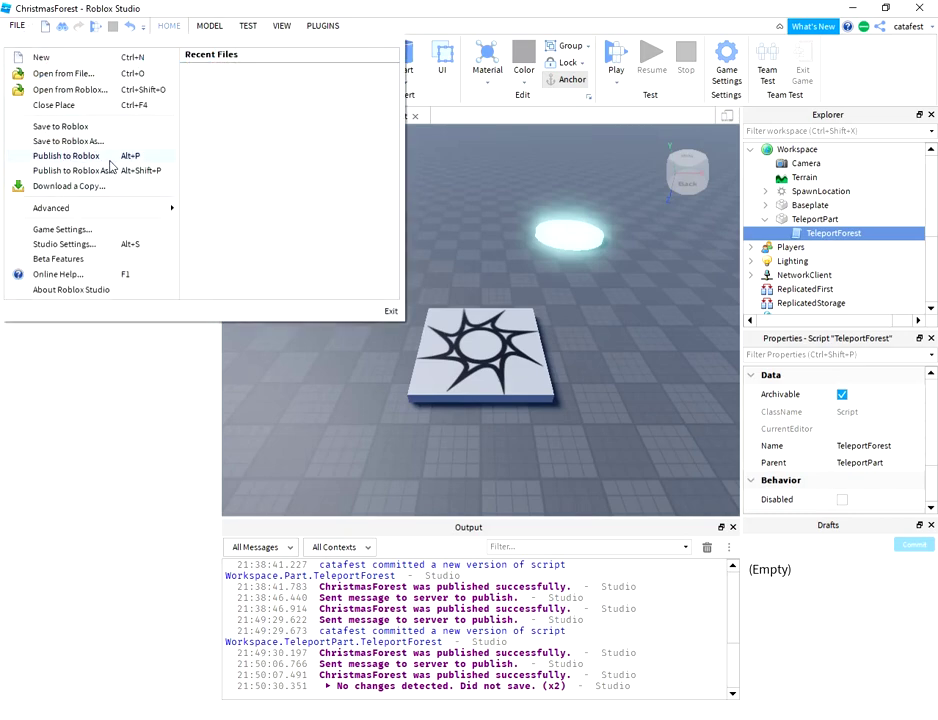
pyautogui.click(110, 157)
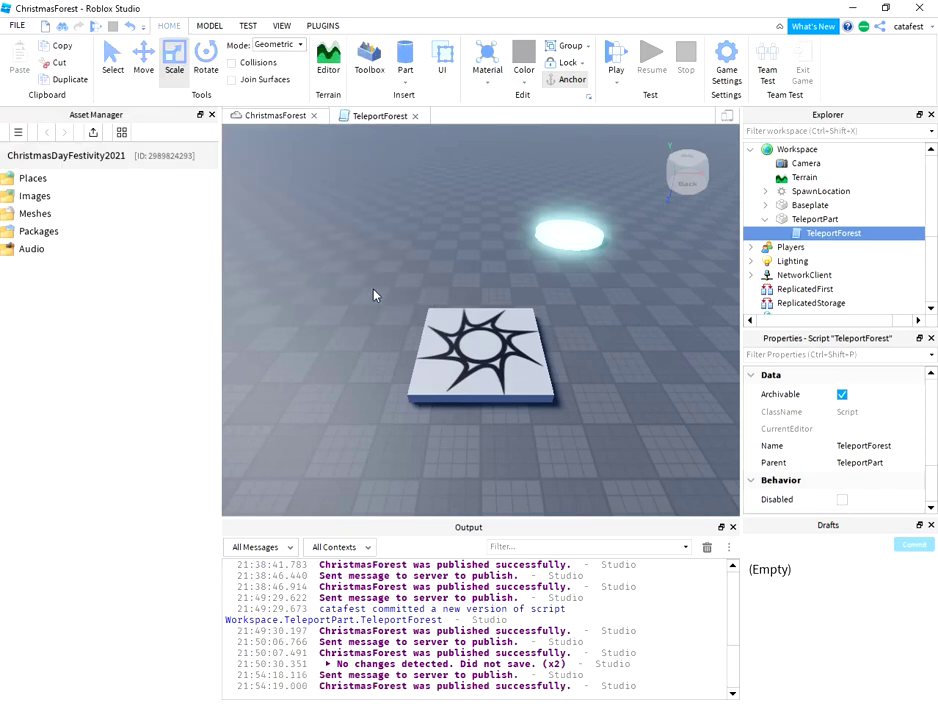